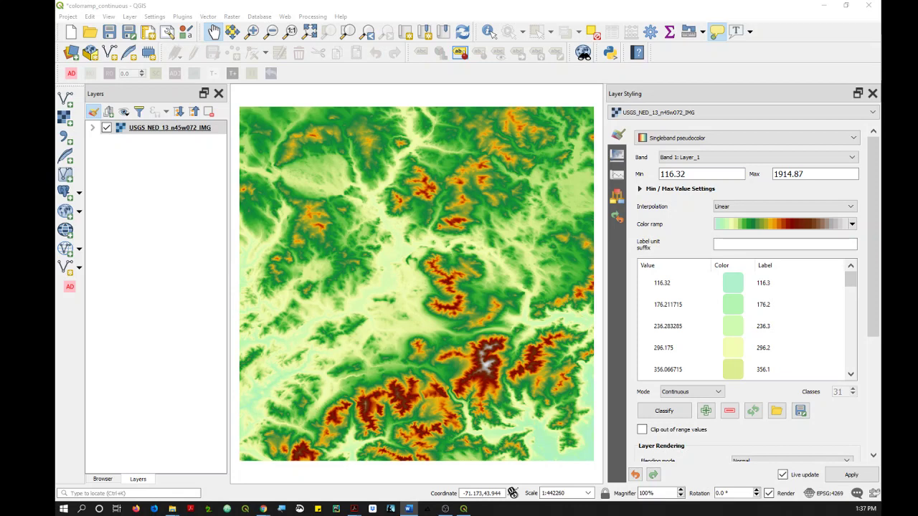
Step: Create print layout Layout 12, maximize it, and draw a DEM map frame on the page's left
click(69, 17)
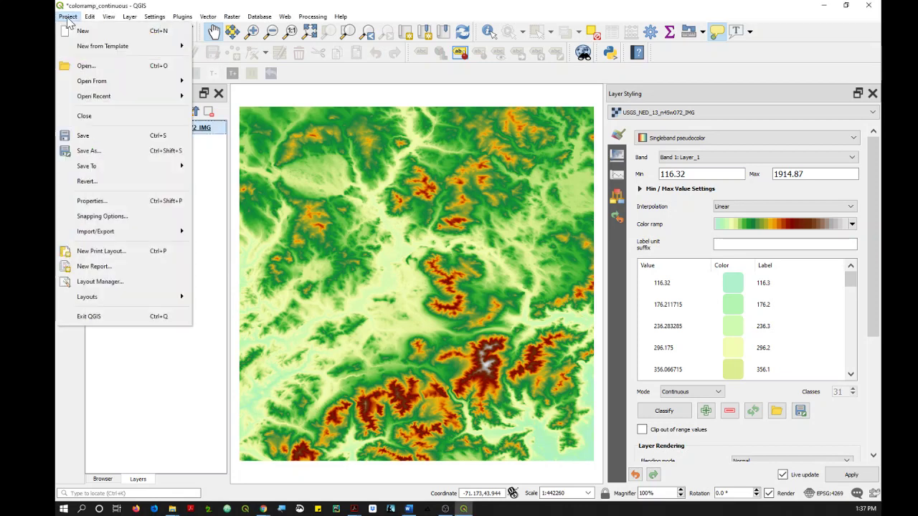
click(111, 256)
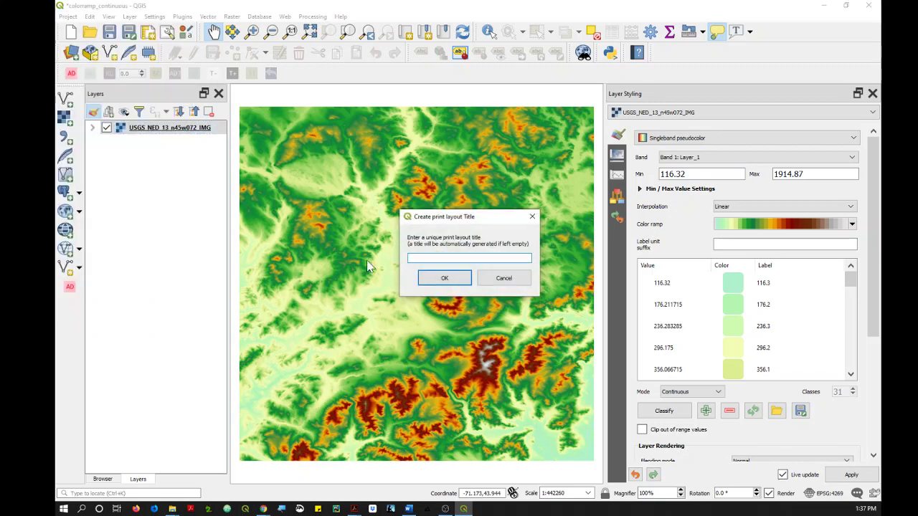
click(439, 280)
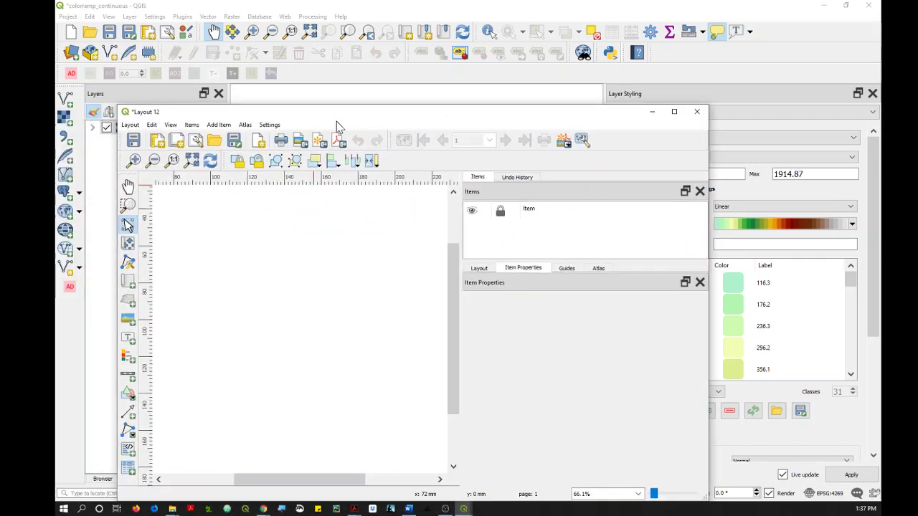
click(674, 113)
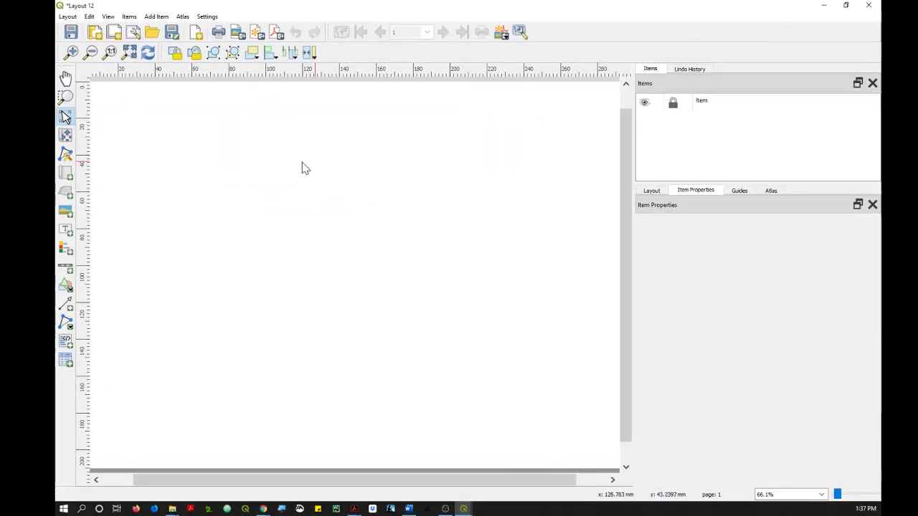
click(65, 177)
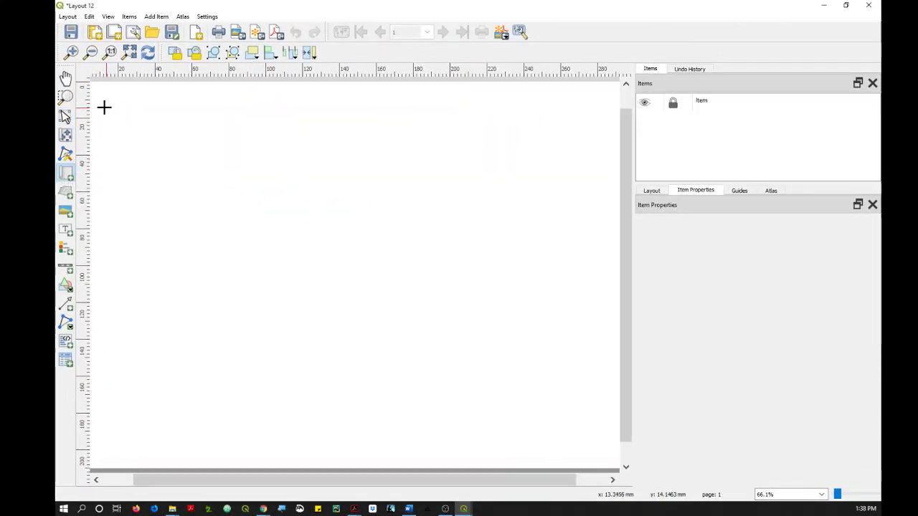
drag(104, 107, 390, 391)
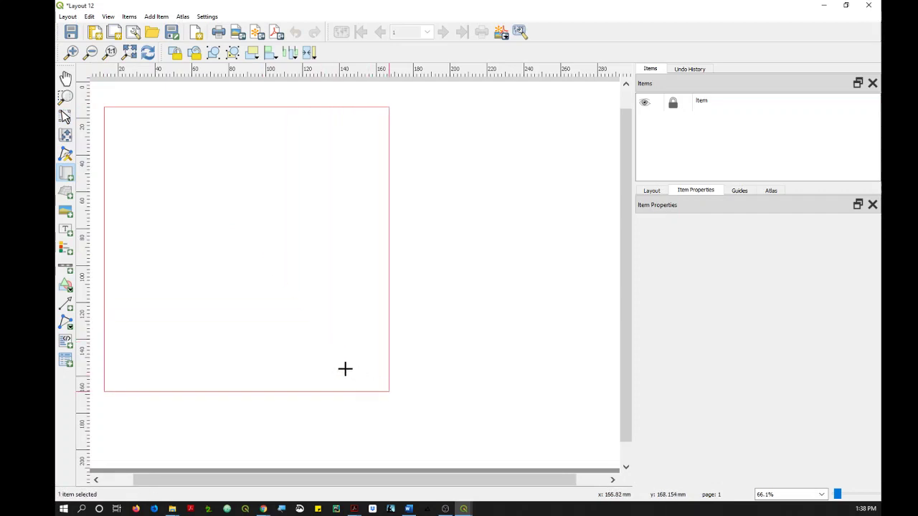
Step: Add a legend for the DEM layer right of the map and move it up beside the map
click(66, 249)
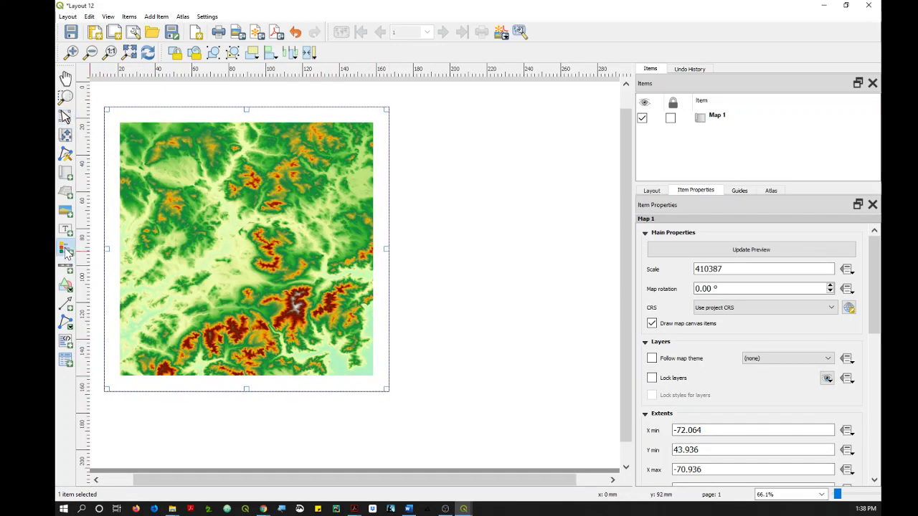
drag(410, 131, 551, 352)
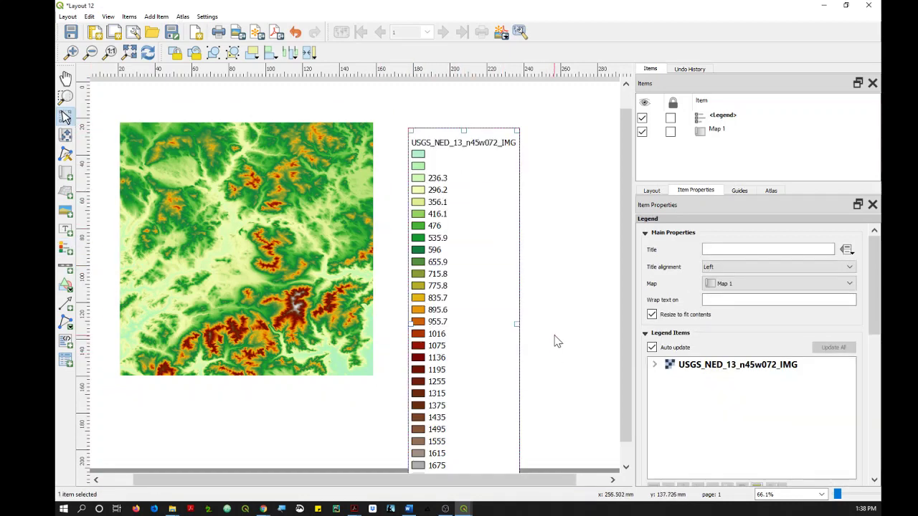
drag(469, 330, 449, 308)
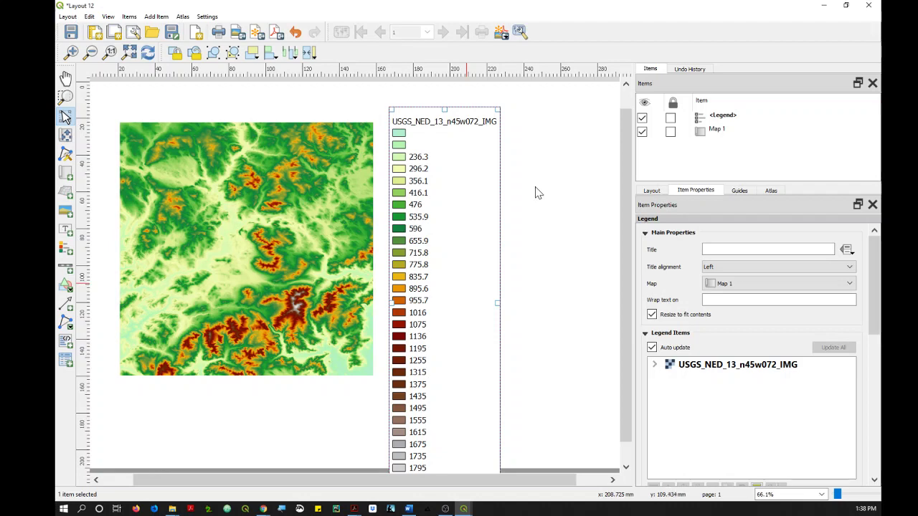
drag(457, 266, 450, 251)
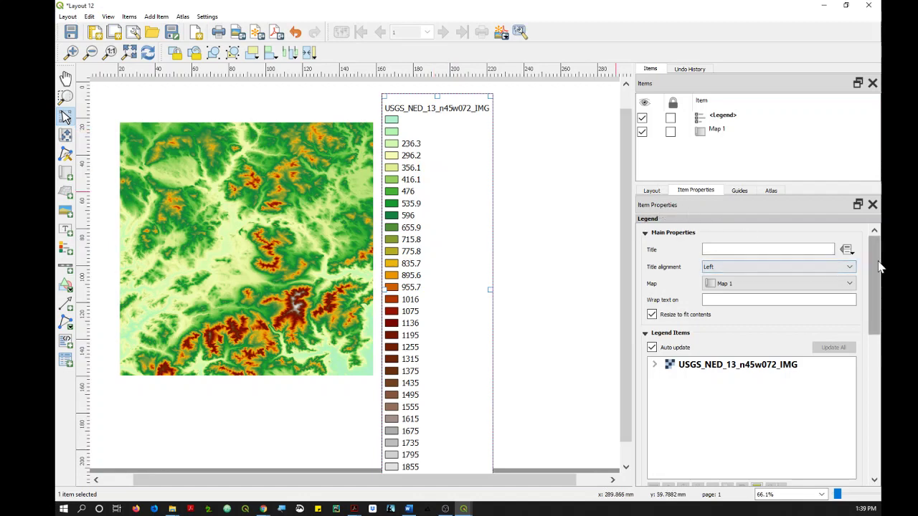
drag(882, 269, 882, 384)
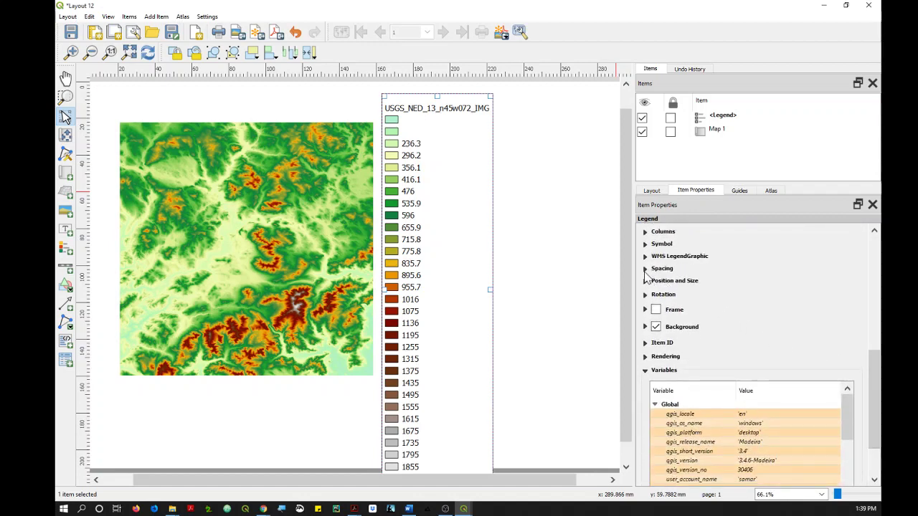
Step: Lower the legend's Symbol space under Spacing step by step to 0.00 mm
click(644, 271)
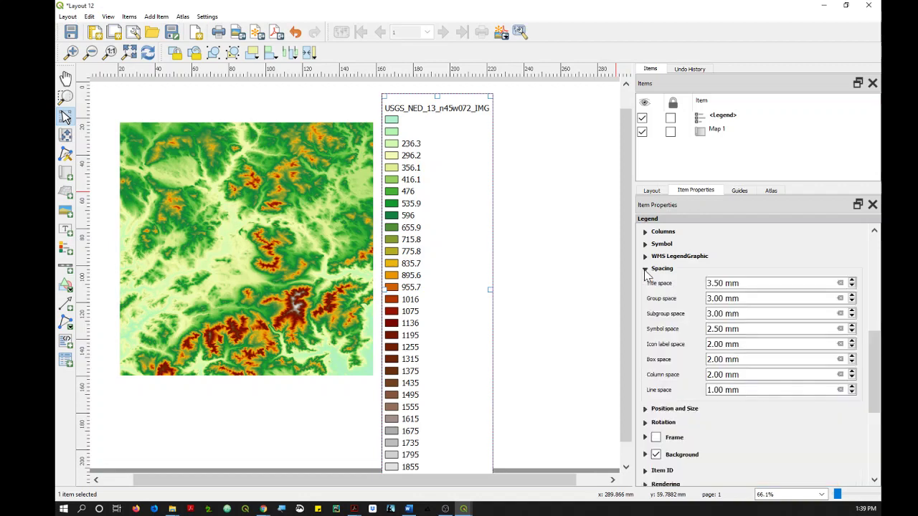
click(852, 333)
click(851, 333)
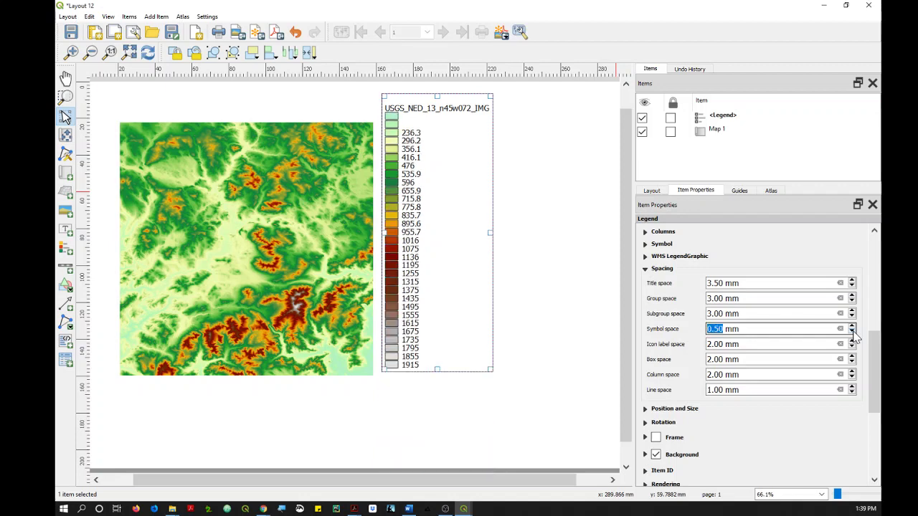
click(852, 333)
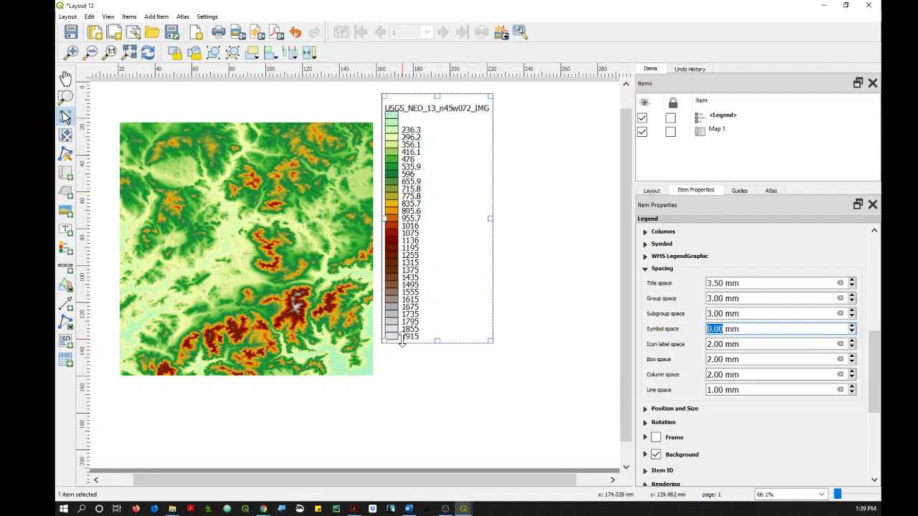
Step: Turn off raster symbol strokes and size the legend swatches 8 mm wide by 4 mm tall
click(874, 351)
drag(874, 352, 832, 322)
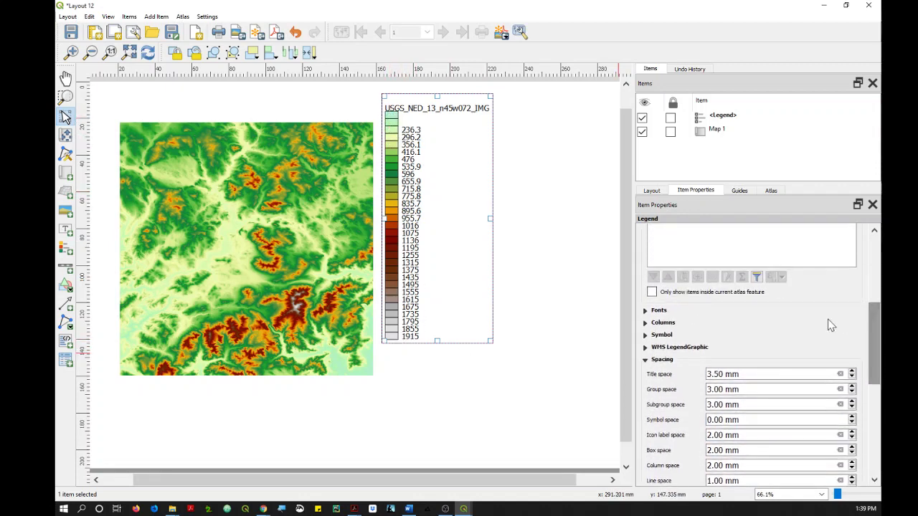
click(645, 335)
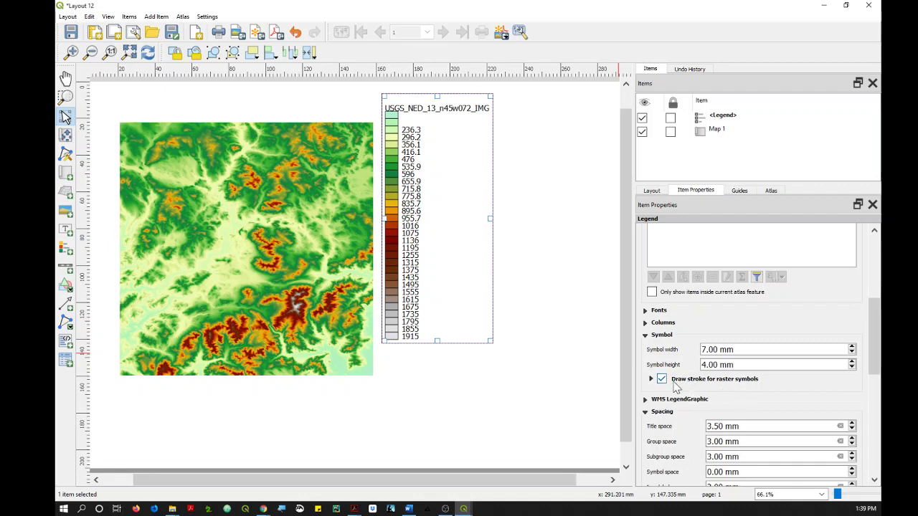
click(663, 381)
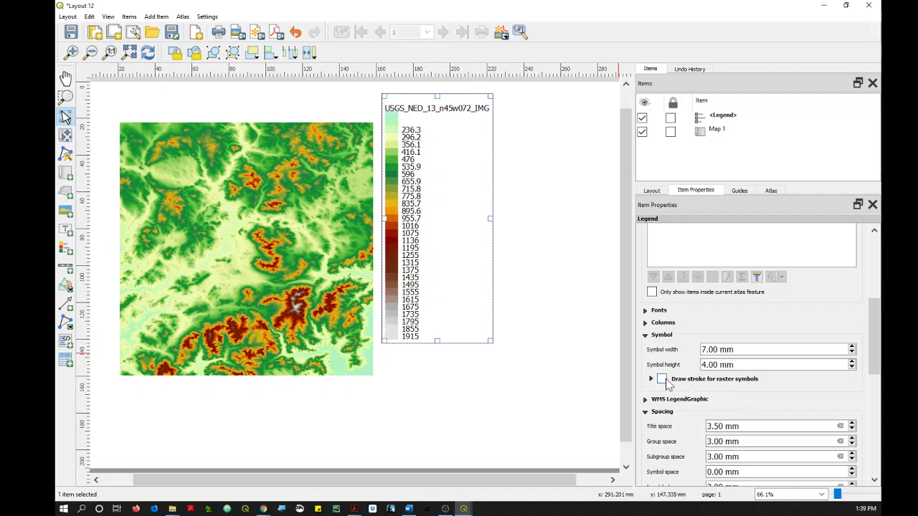
click(852, 347)
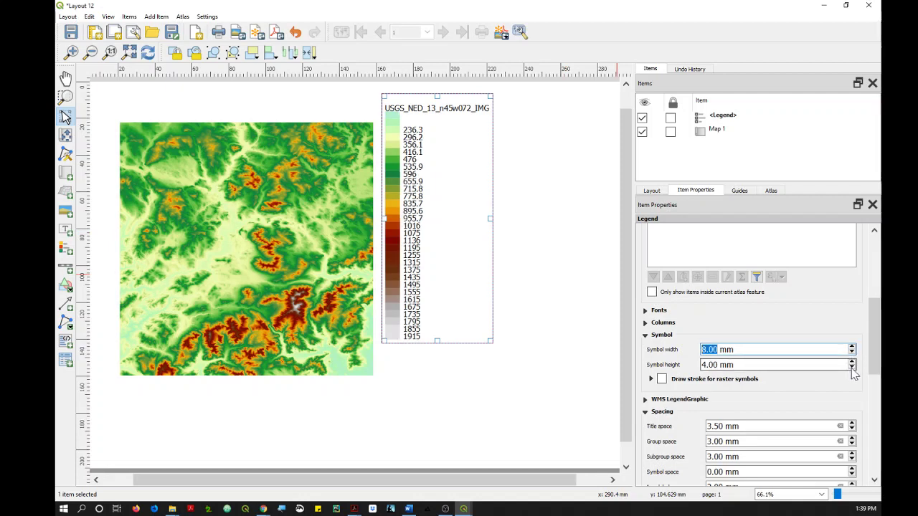
click(852, 362)
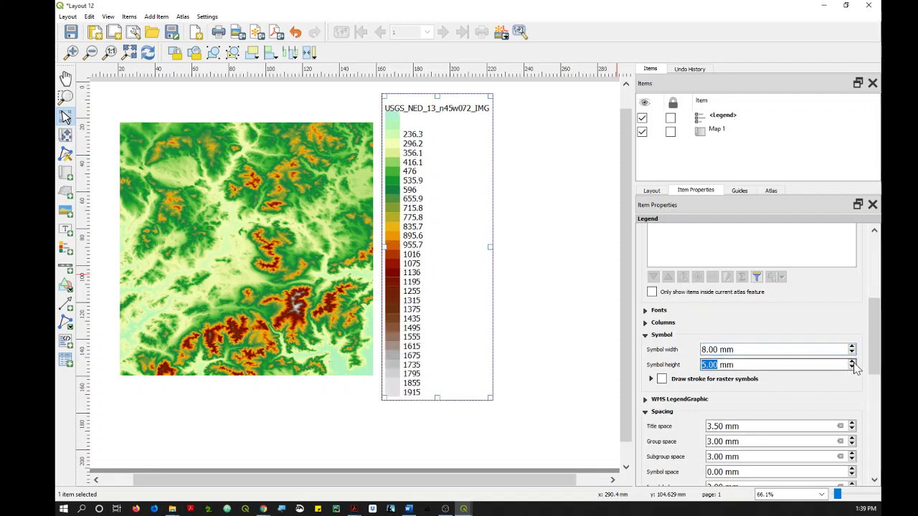
click(852, 368)
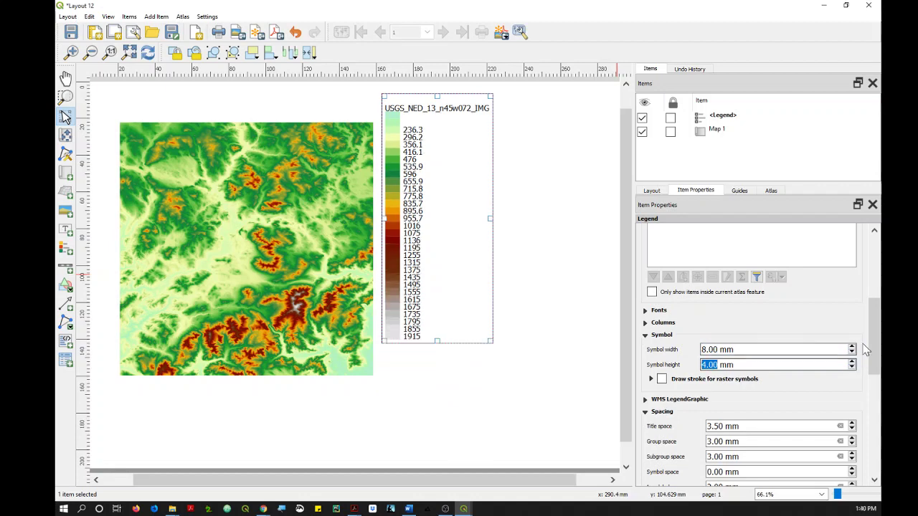
drag(871, 332, 872, 283)
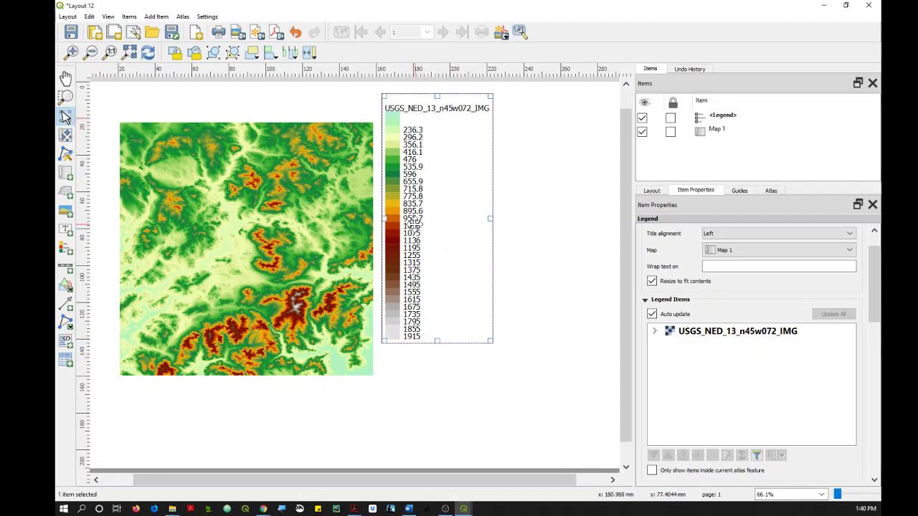
Step: Delete the item text of the DEM legend's 236.3 entry
click(654, 331)
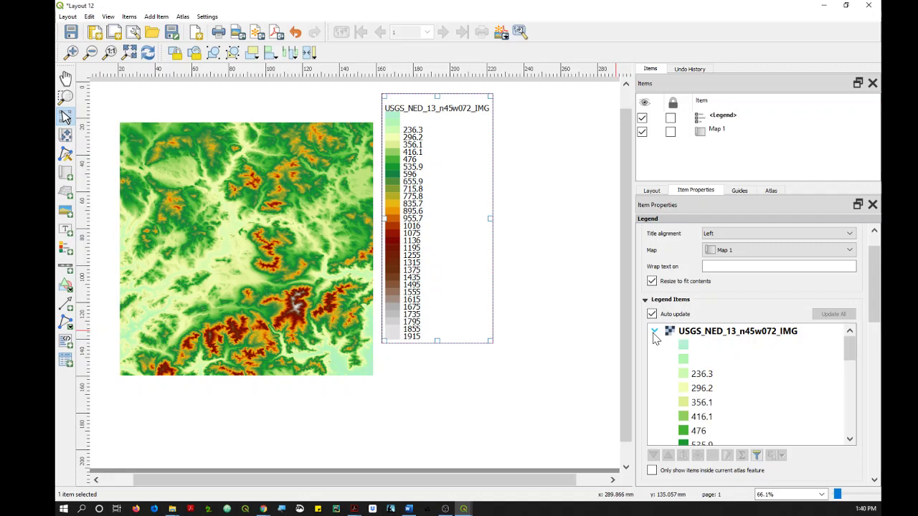
double_click(708, 380)
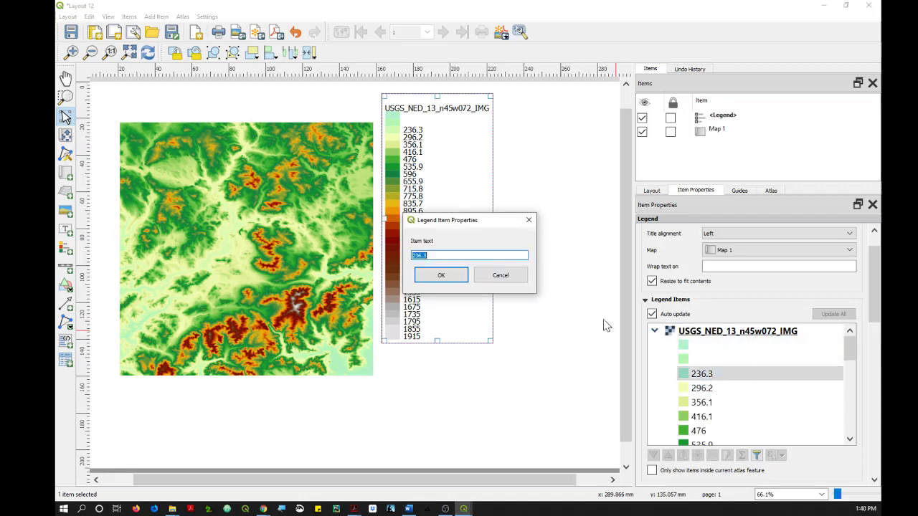
key(BackSpace)
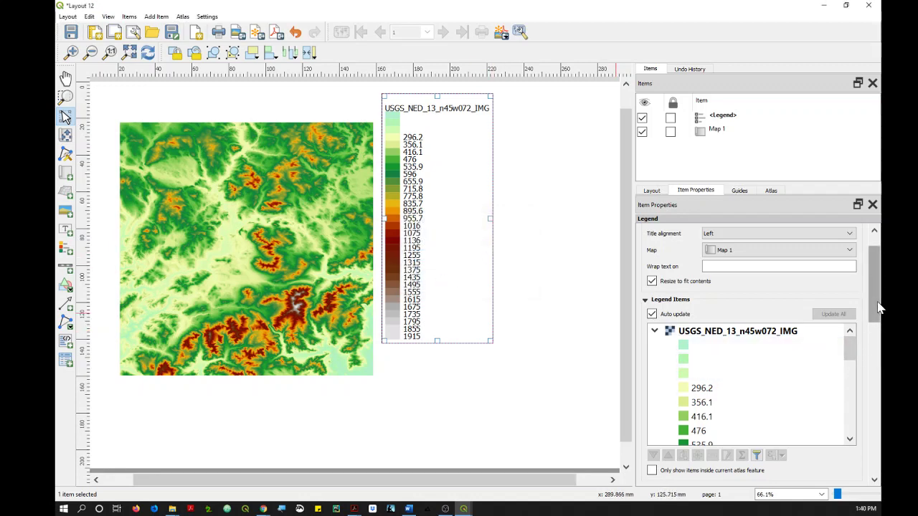
Step: Set the legend font colour to white and deselect the legend
drag(879, 308, 879, 362)
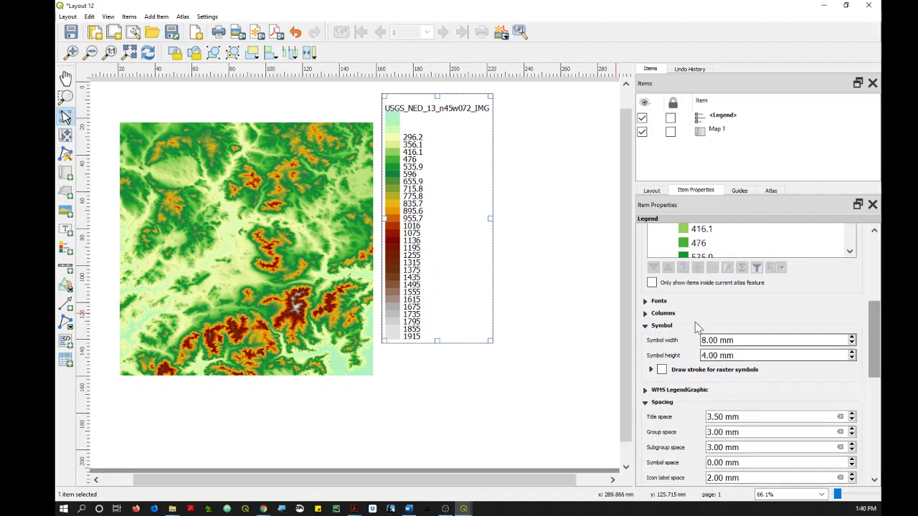
click(644, 302)
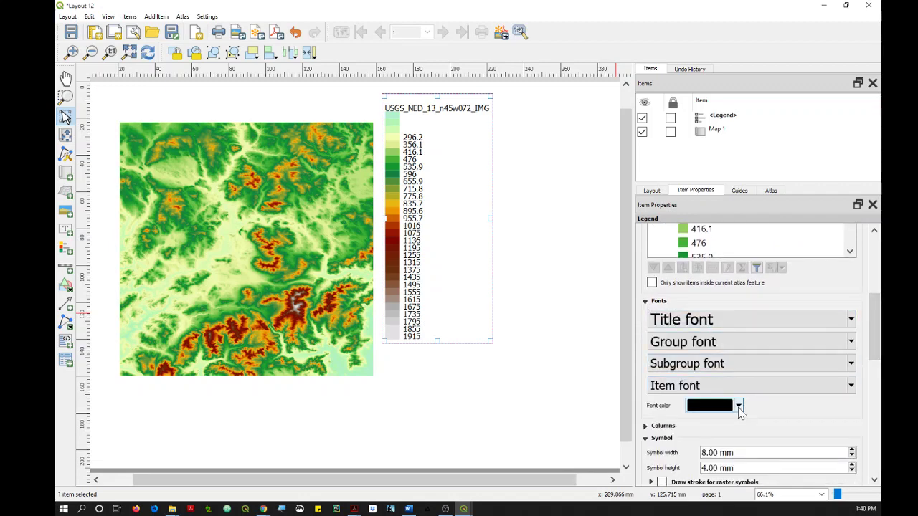
click(739, 406)
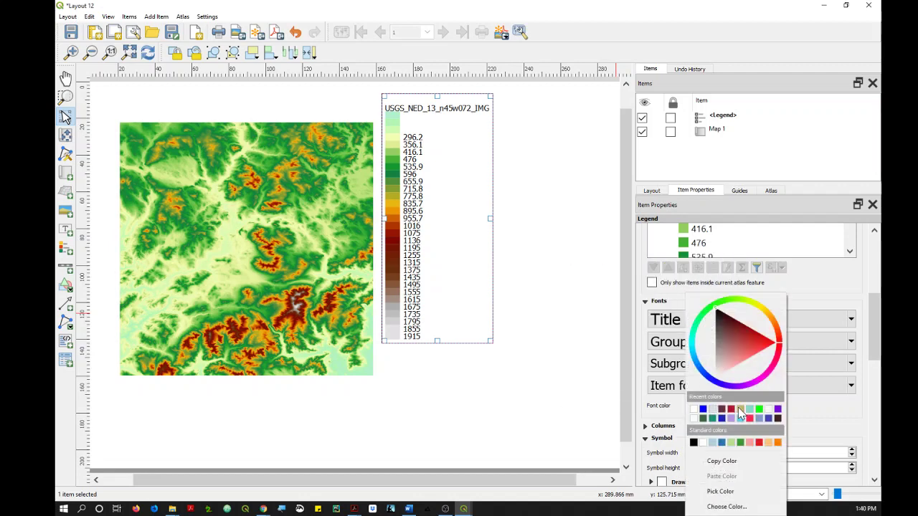
click(694, 410)
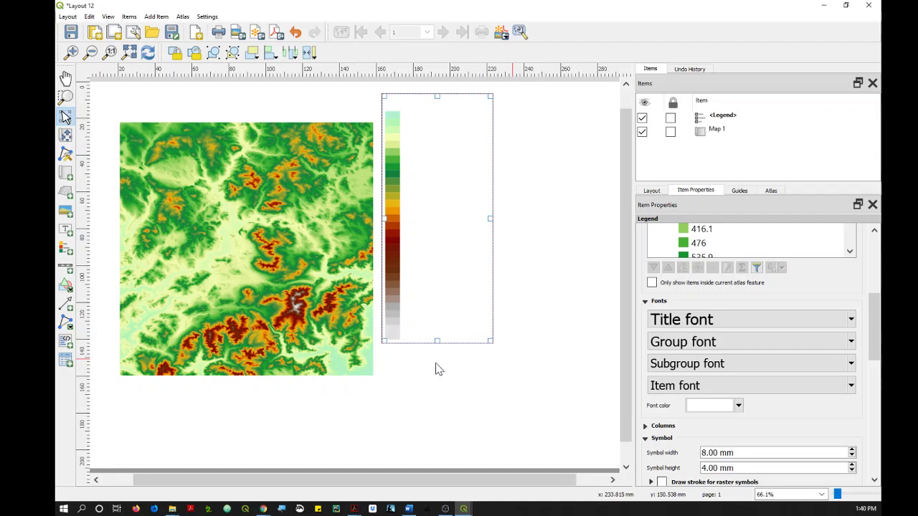
click(502, 364)
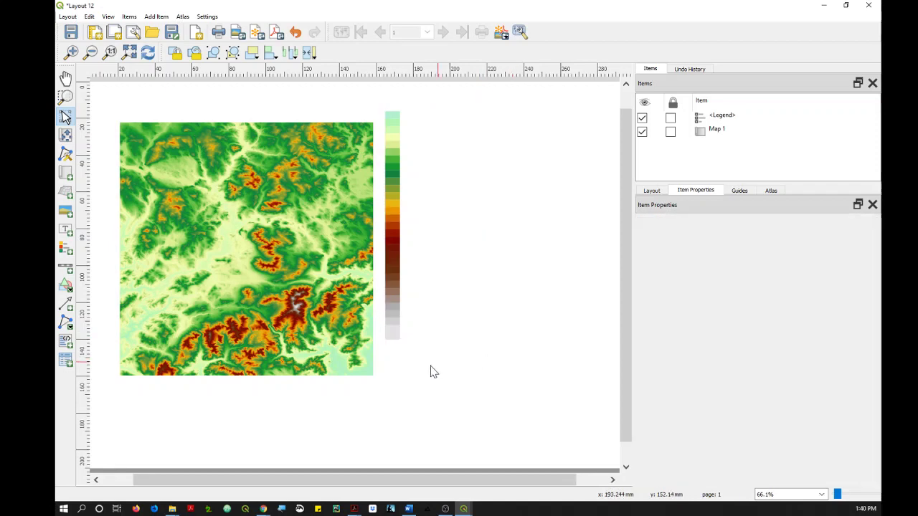
Step: Add a placeholder text label at the colour strip's top, then close Layout 12
click(65, 231)
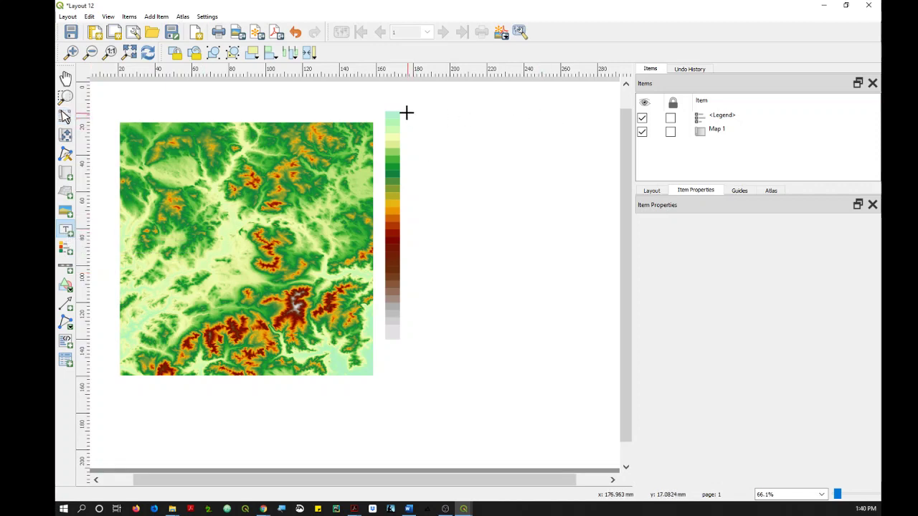
drag(406, 112, 438, 123)
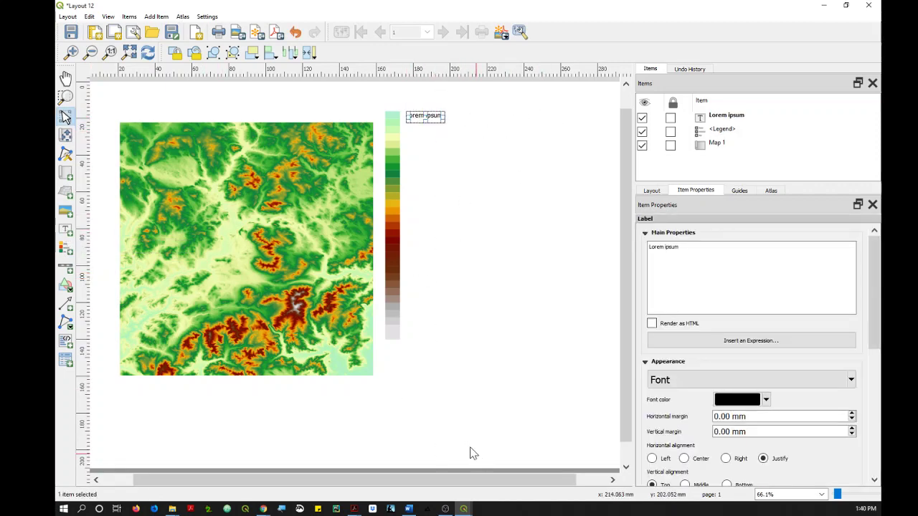
click(450, 427)
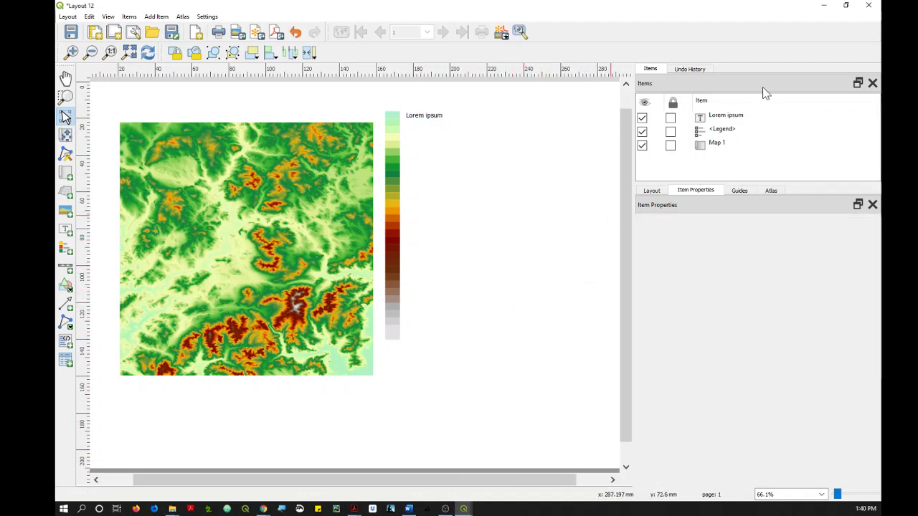
click(869, 7)
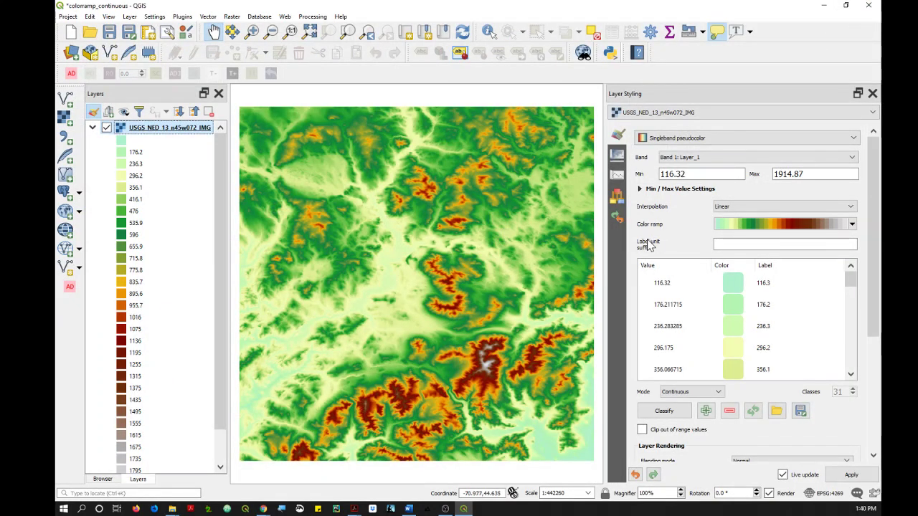
Step: Save the DEM's current colour ramp as 'Topo' and check it appears in the ramp list
drag(876, 233, 877, 246)
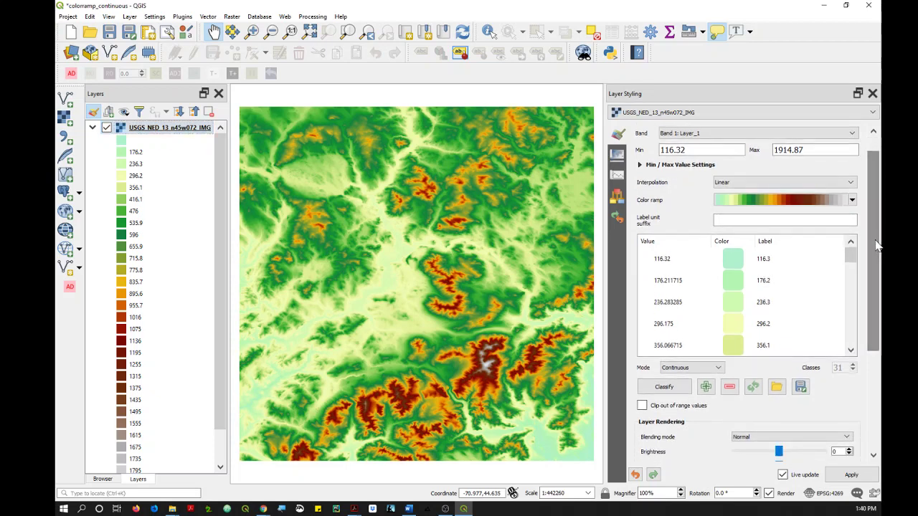
click(853, 201)
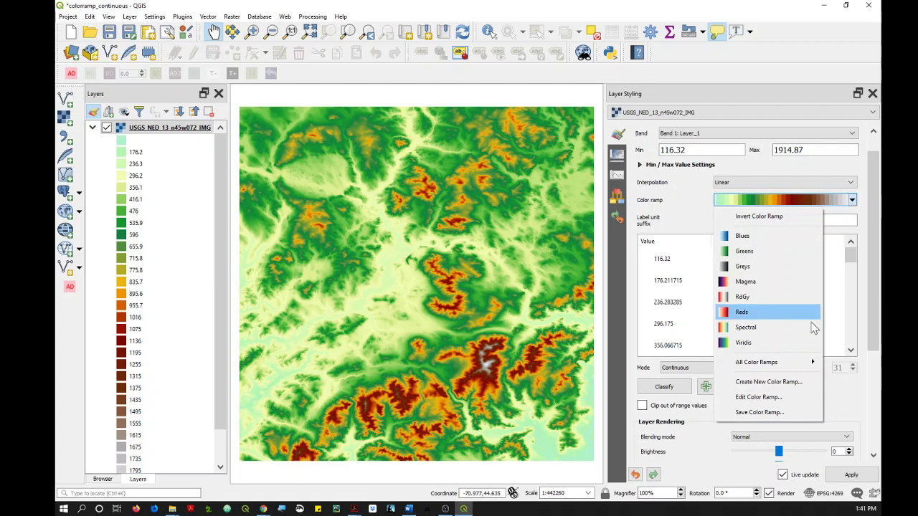
click(758, 414)
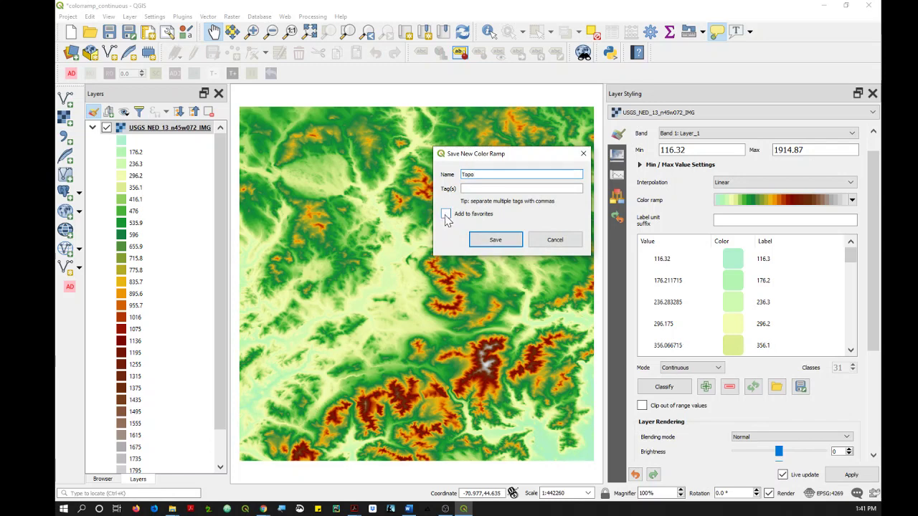
click(492, 240)
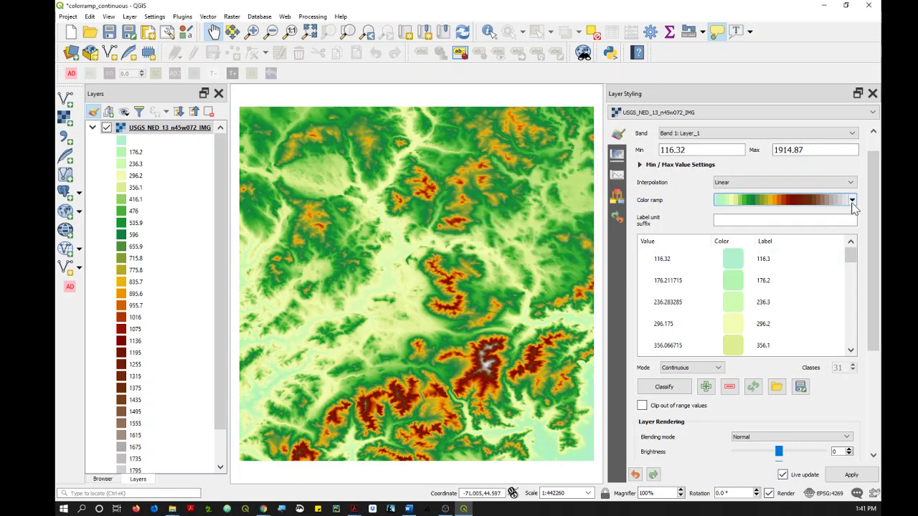
click(853, 201)
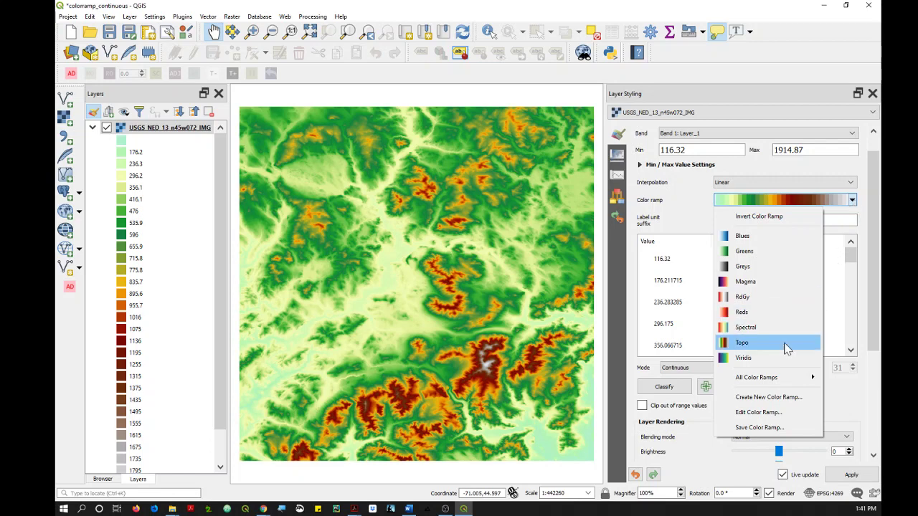
Step: Create print layout Layout 13, maximize it, and place a DEM map frame on the page's left
click(678, 203)
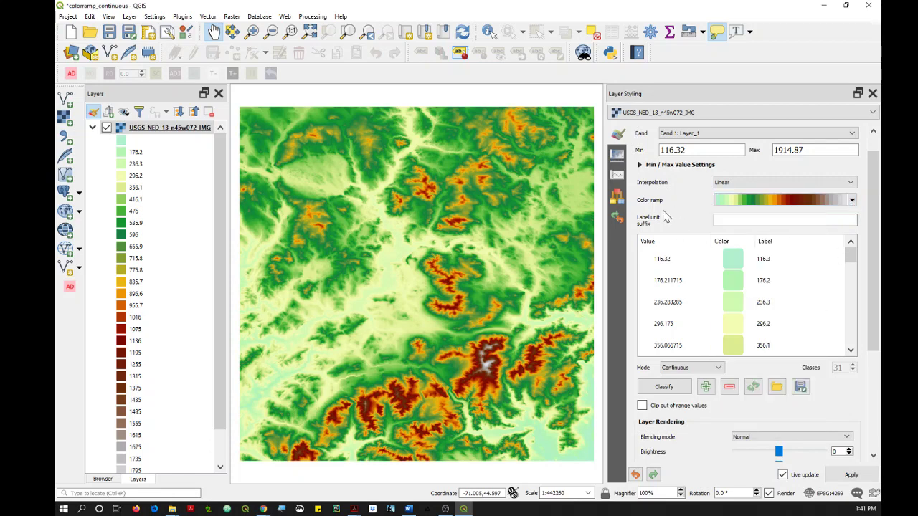
click(68, 16)
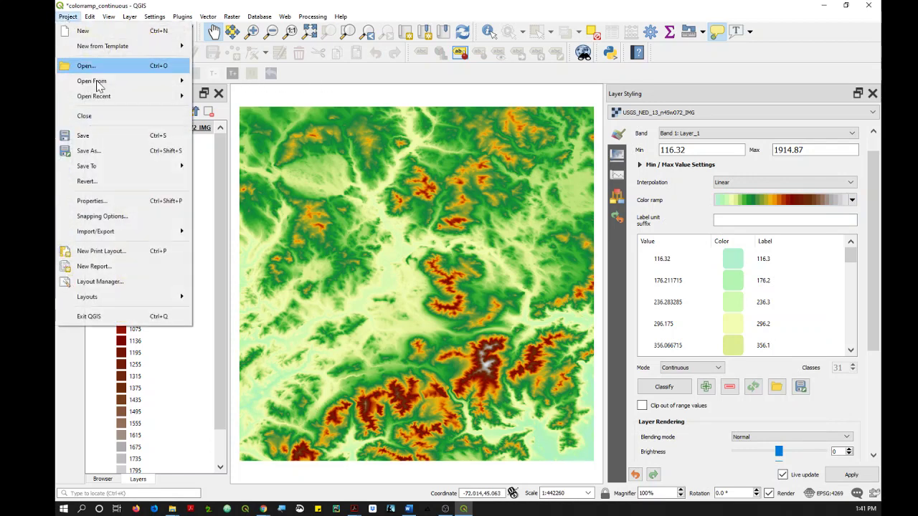
click(115, 255)
click(451, 279)
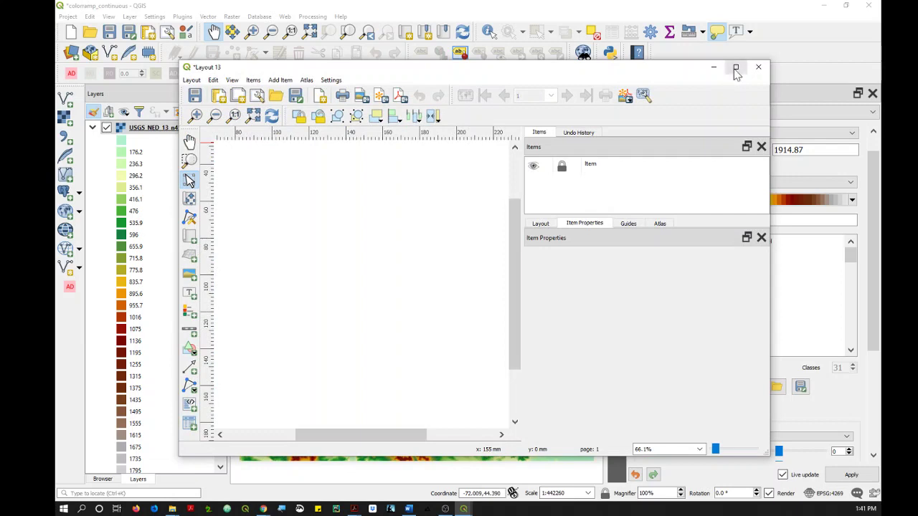
click(734, 66)
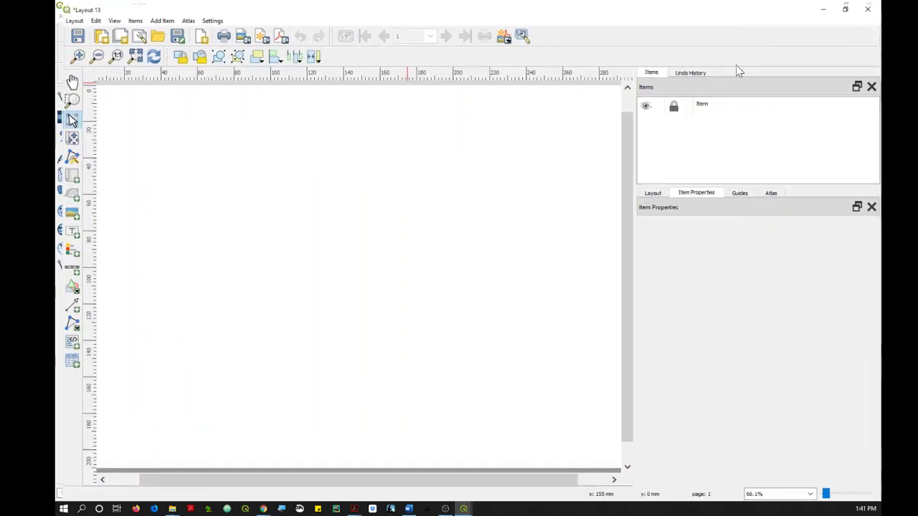
click(69, 174)
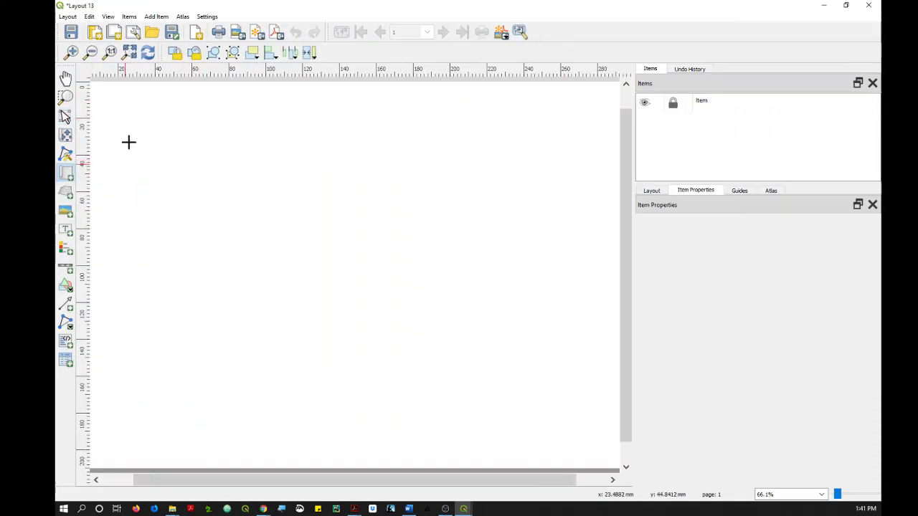
drag(103, 101, 413, 406)
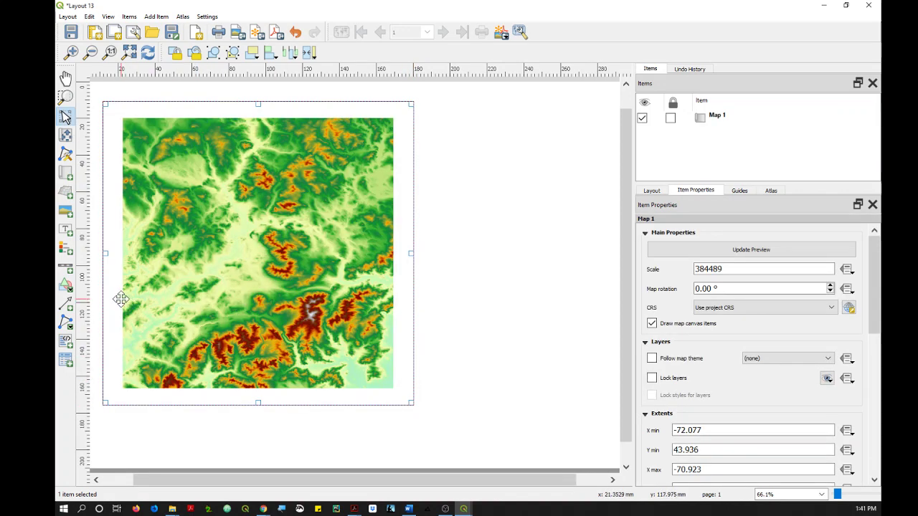
Step: Add a tall, thin rectangle shape beside the map's right edge
click(70, 292)
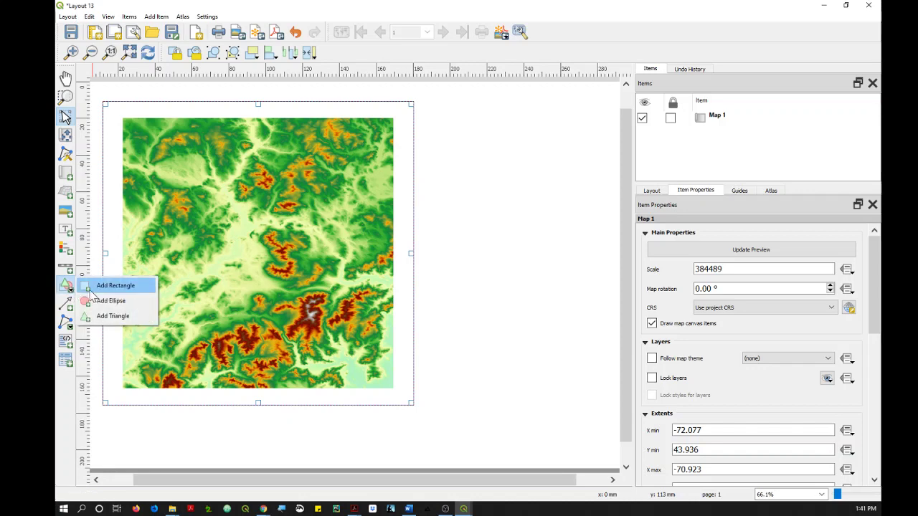
click(108, 286)
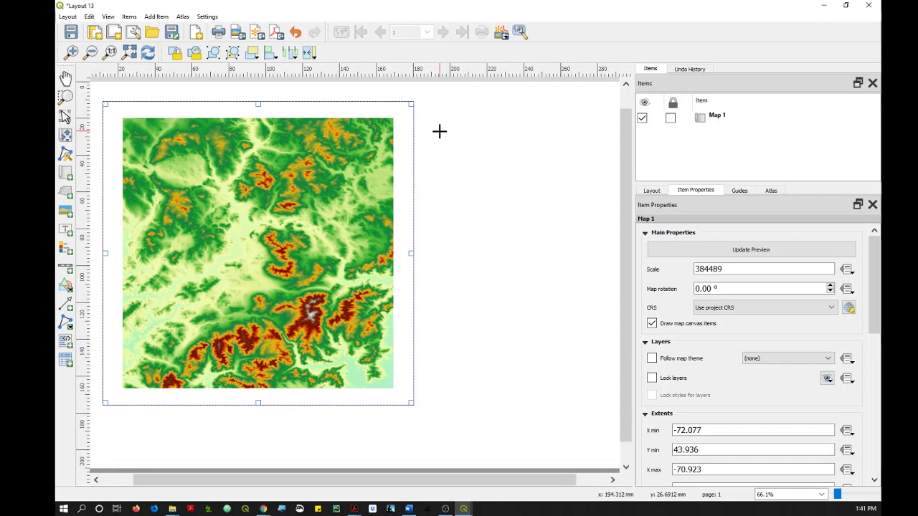
drag(440, 131, 467, 325)
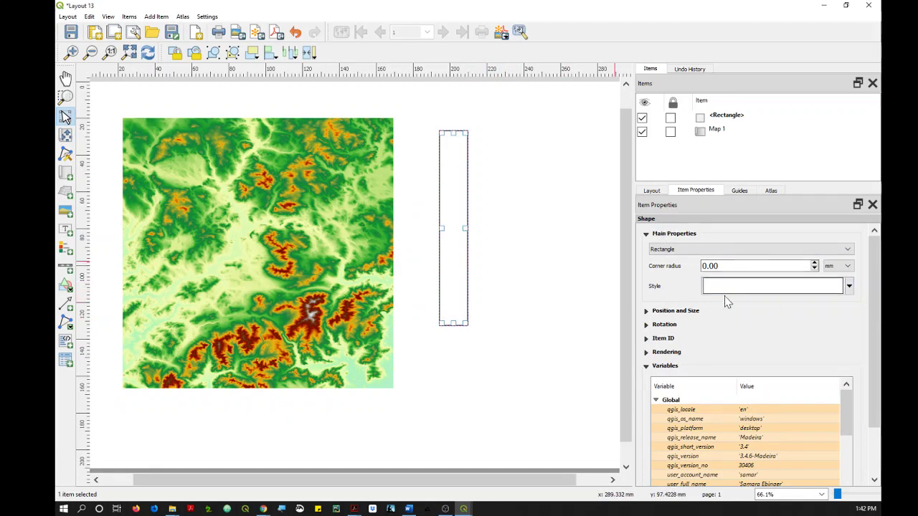
Step: Change the rectangle's Simple fill symbol layer to a Gradient fill
click(849, 287)
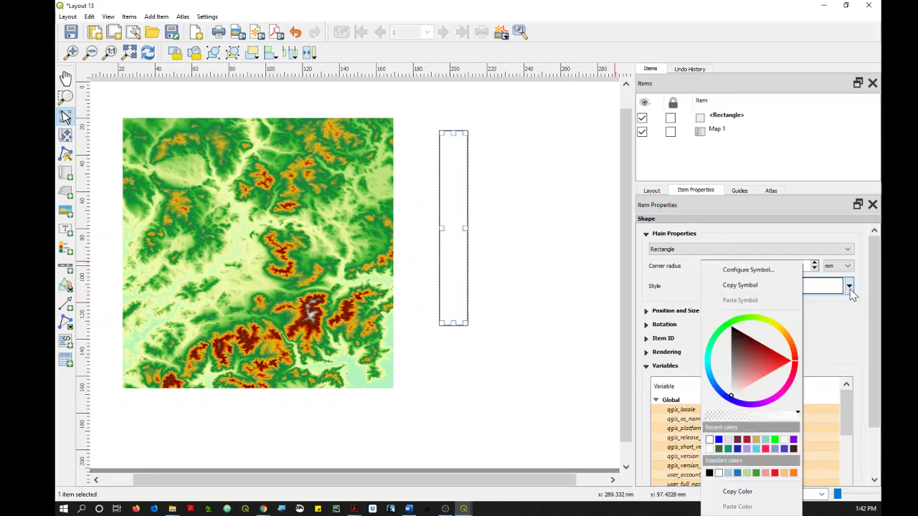
click(762, 270)
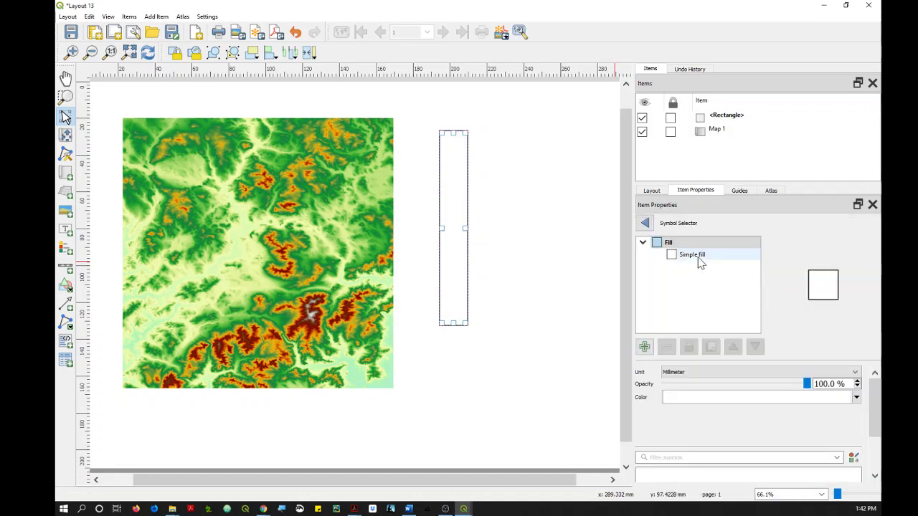
click(700, 263)
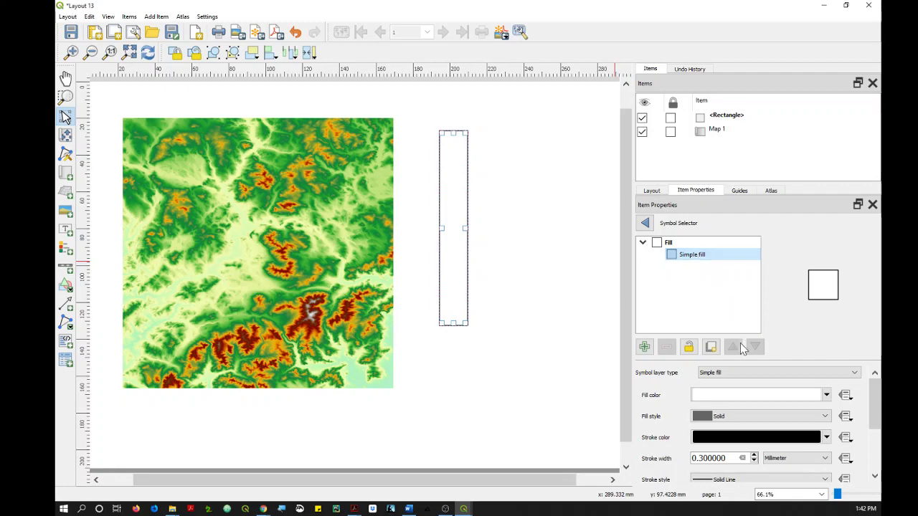
click(855, 374)
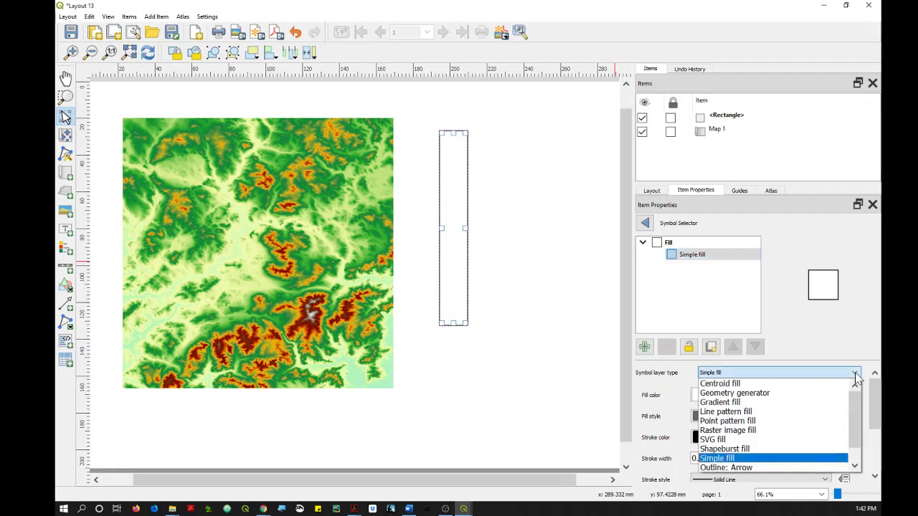
click(773, 403)
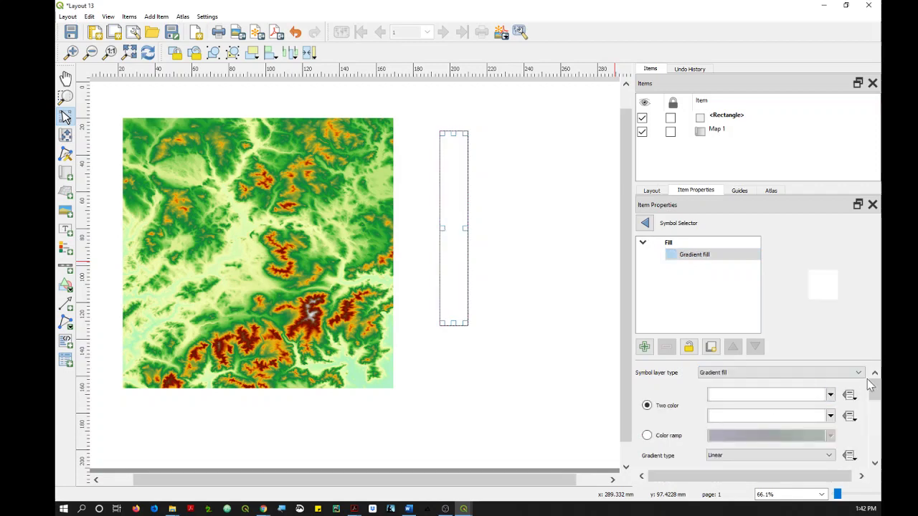
Step: Set the gradient to the saved Topo colour ramp and narrow the rectangle slightly
scroll(872, 385, down, 1)
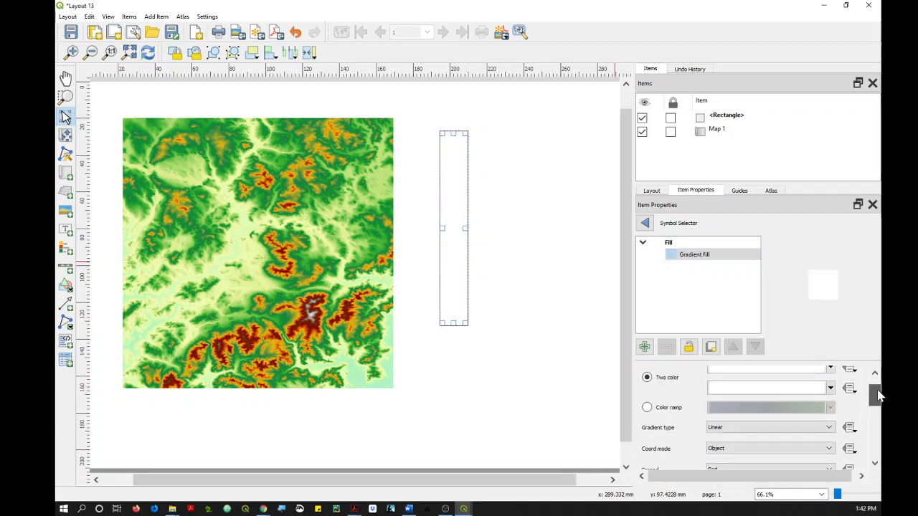
click(648, 409)
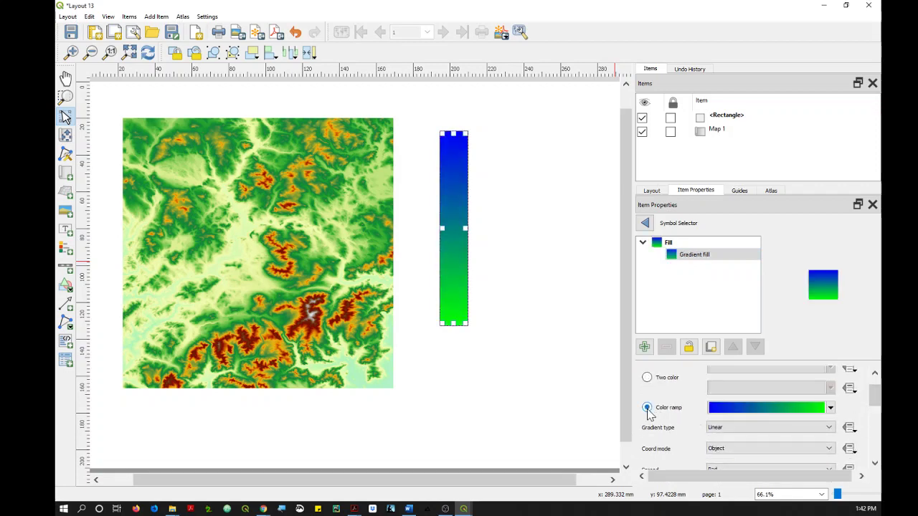
click(830, 408)
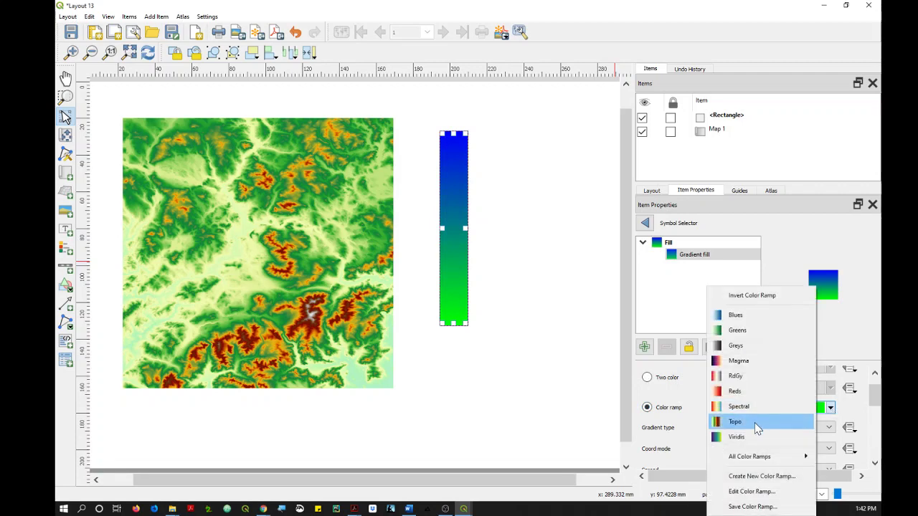
click(739, 422)
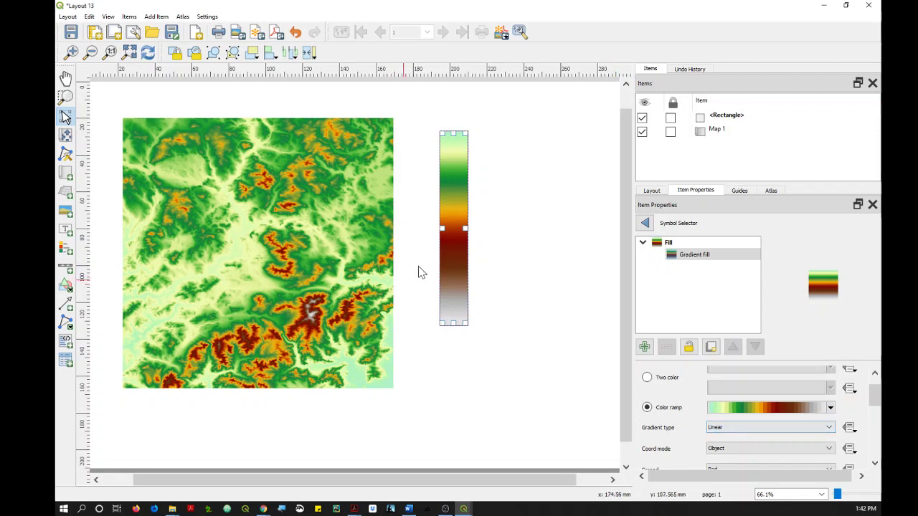
drag(464, 134, 426, 162)
click(461, 345)
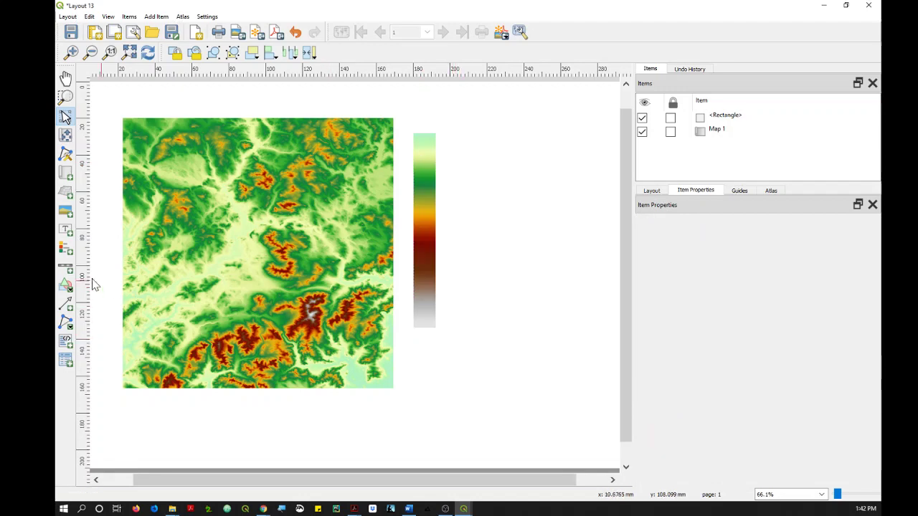
Step: Add a Lorem ipsum text label beside the top end of the gradient bar
click(66, 232)
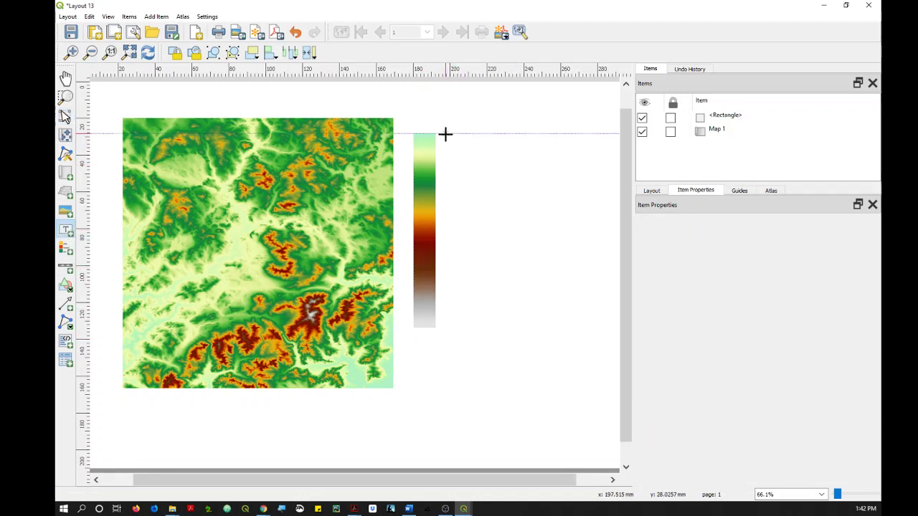
drag(444, 133, 484, 145)
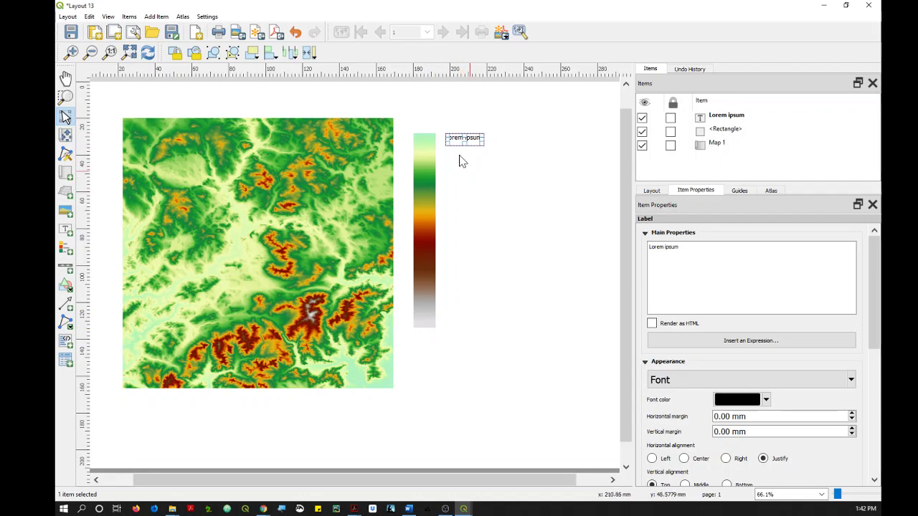
click(532, 166)
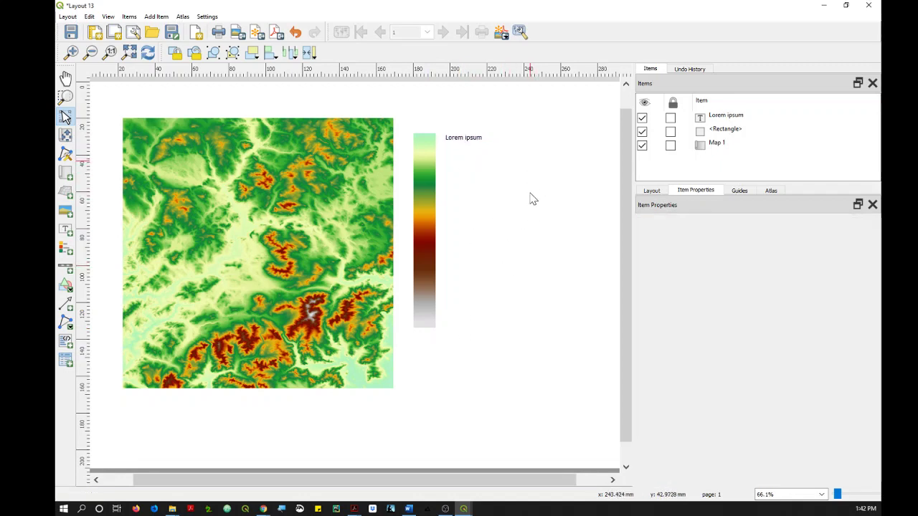